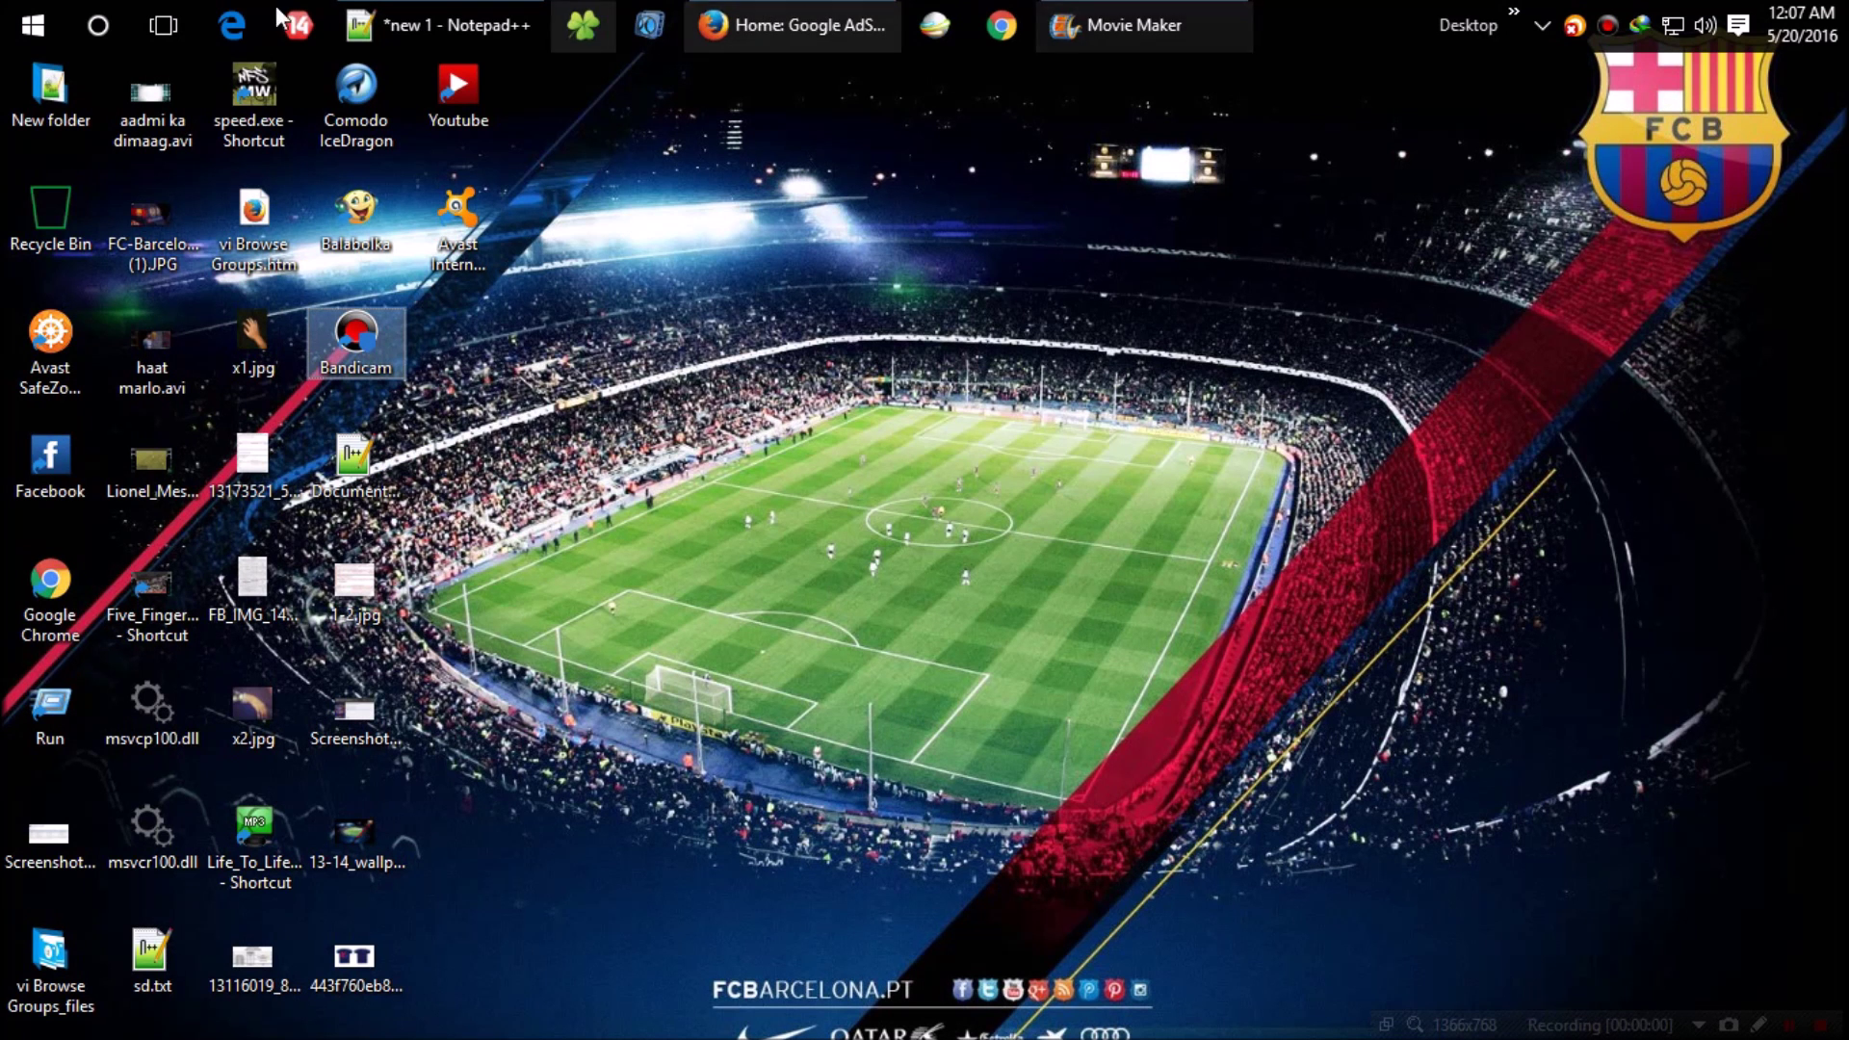
Step: Find the Run box through Start search and prepare the netplwiz command in it
click(8, 12)
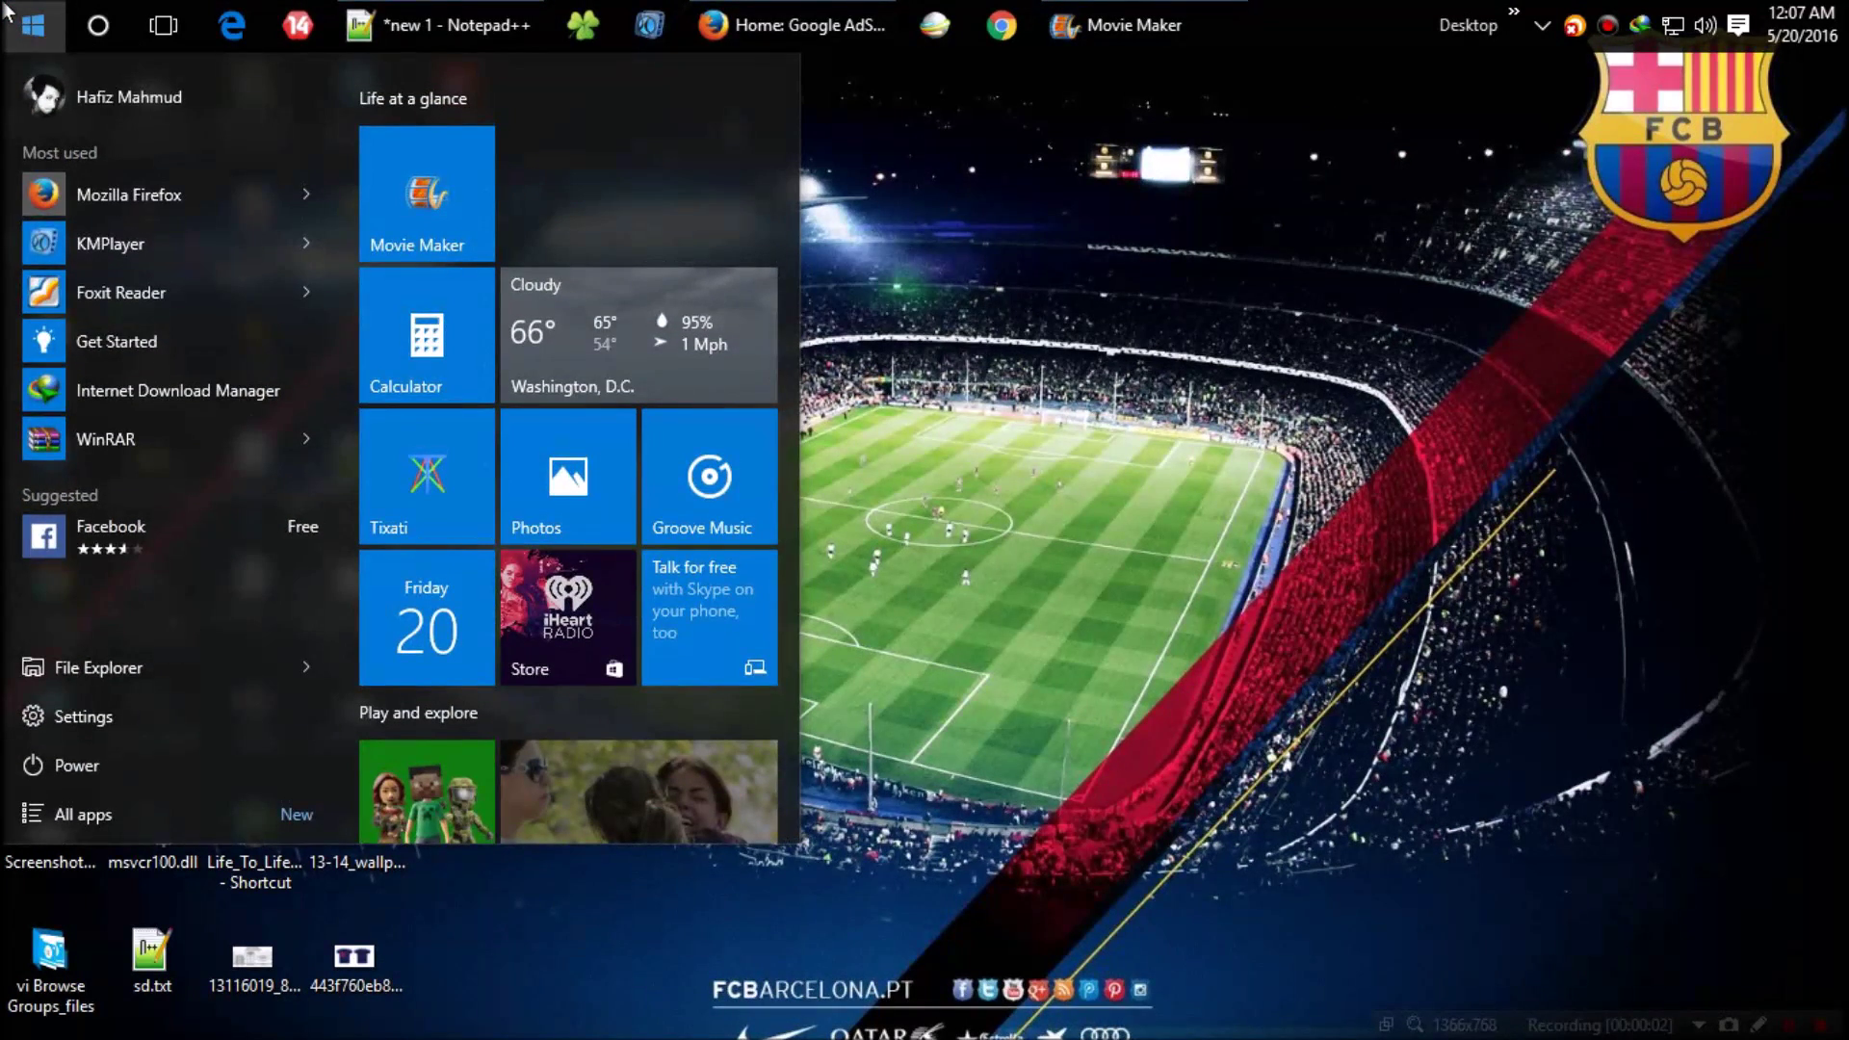
text(run)
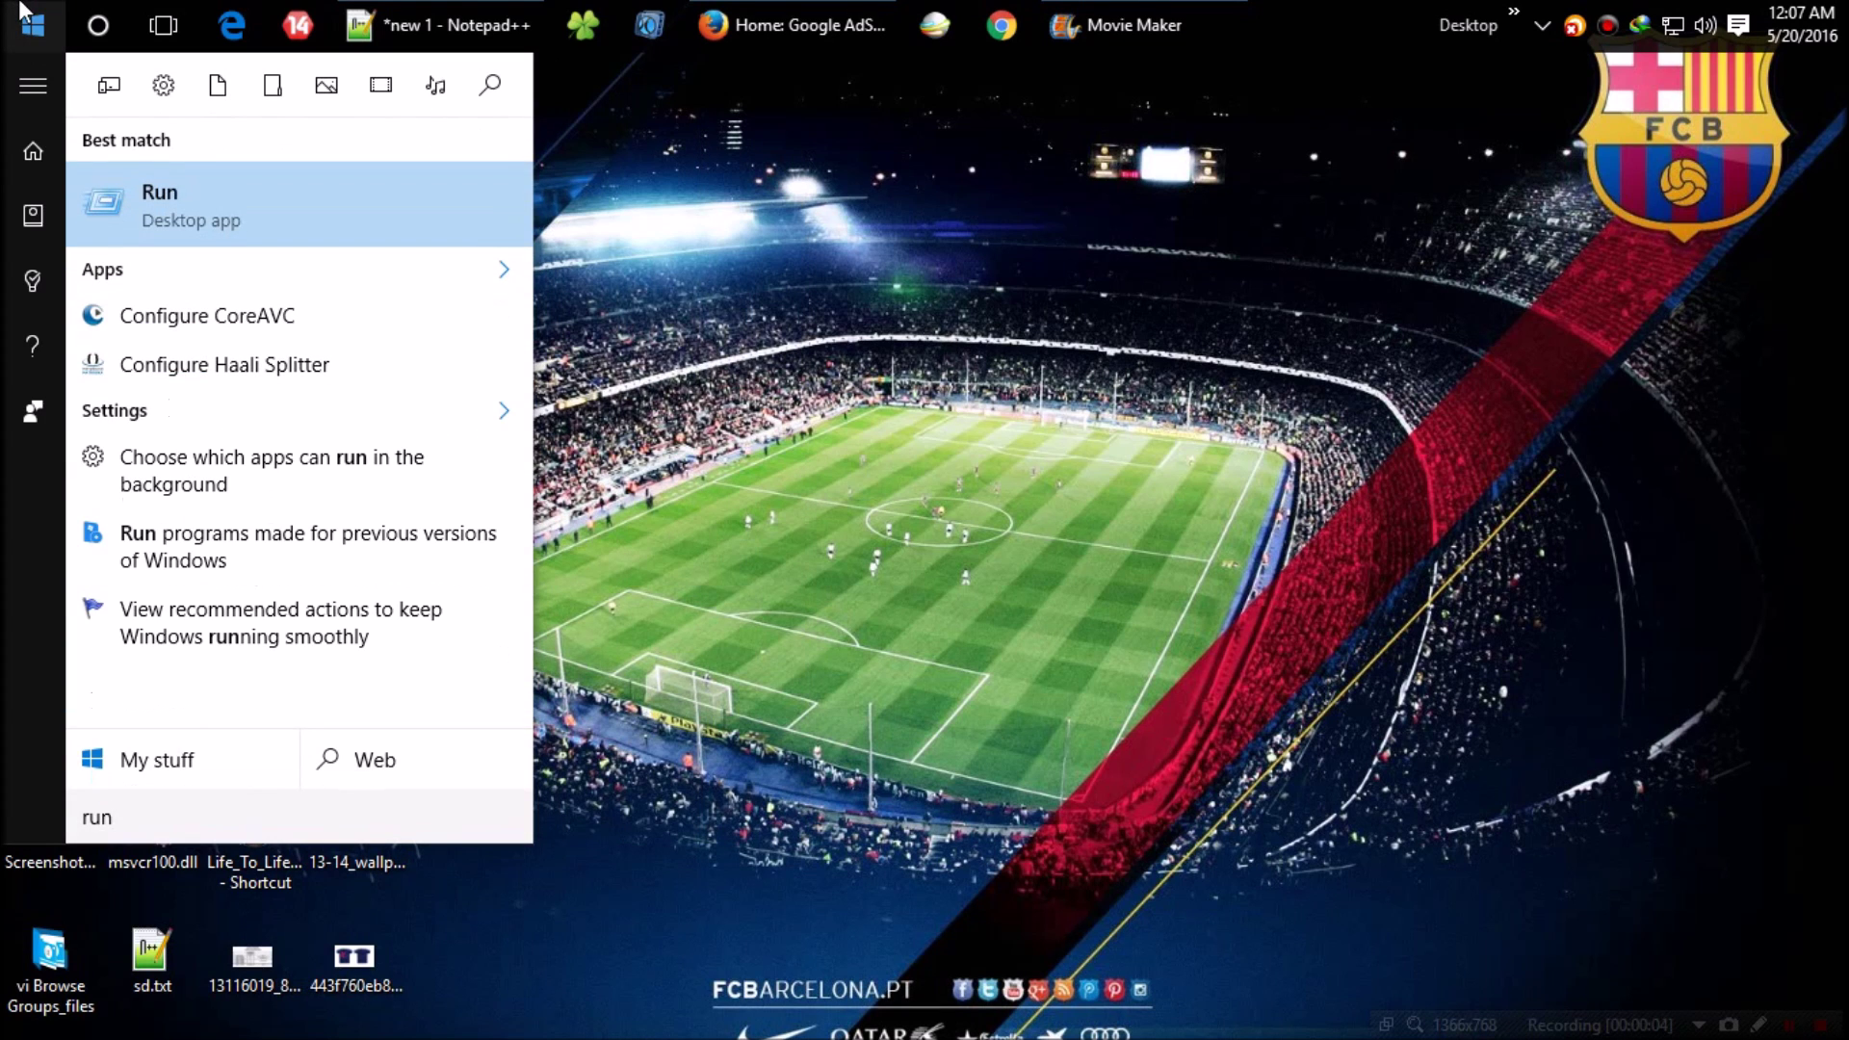
click(144, 202)
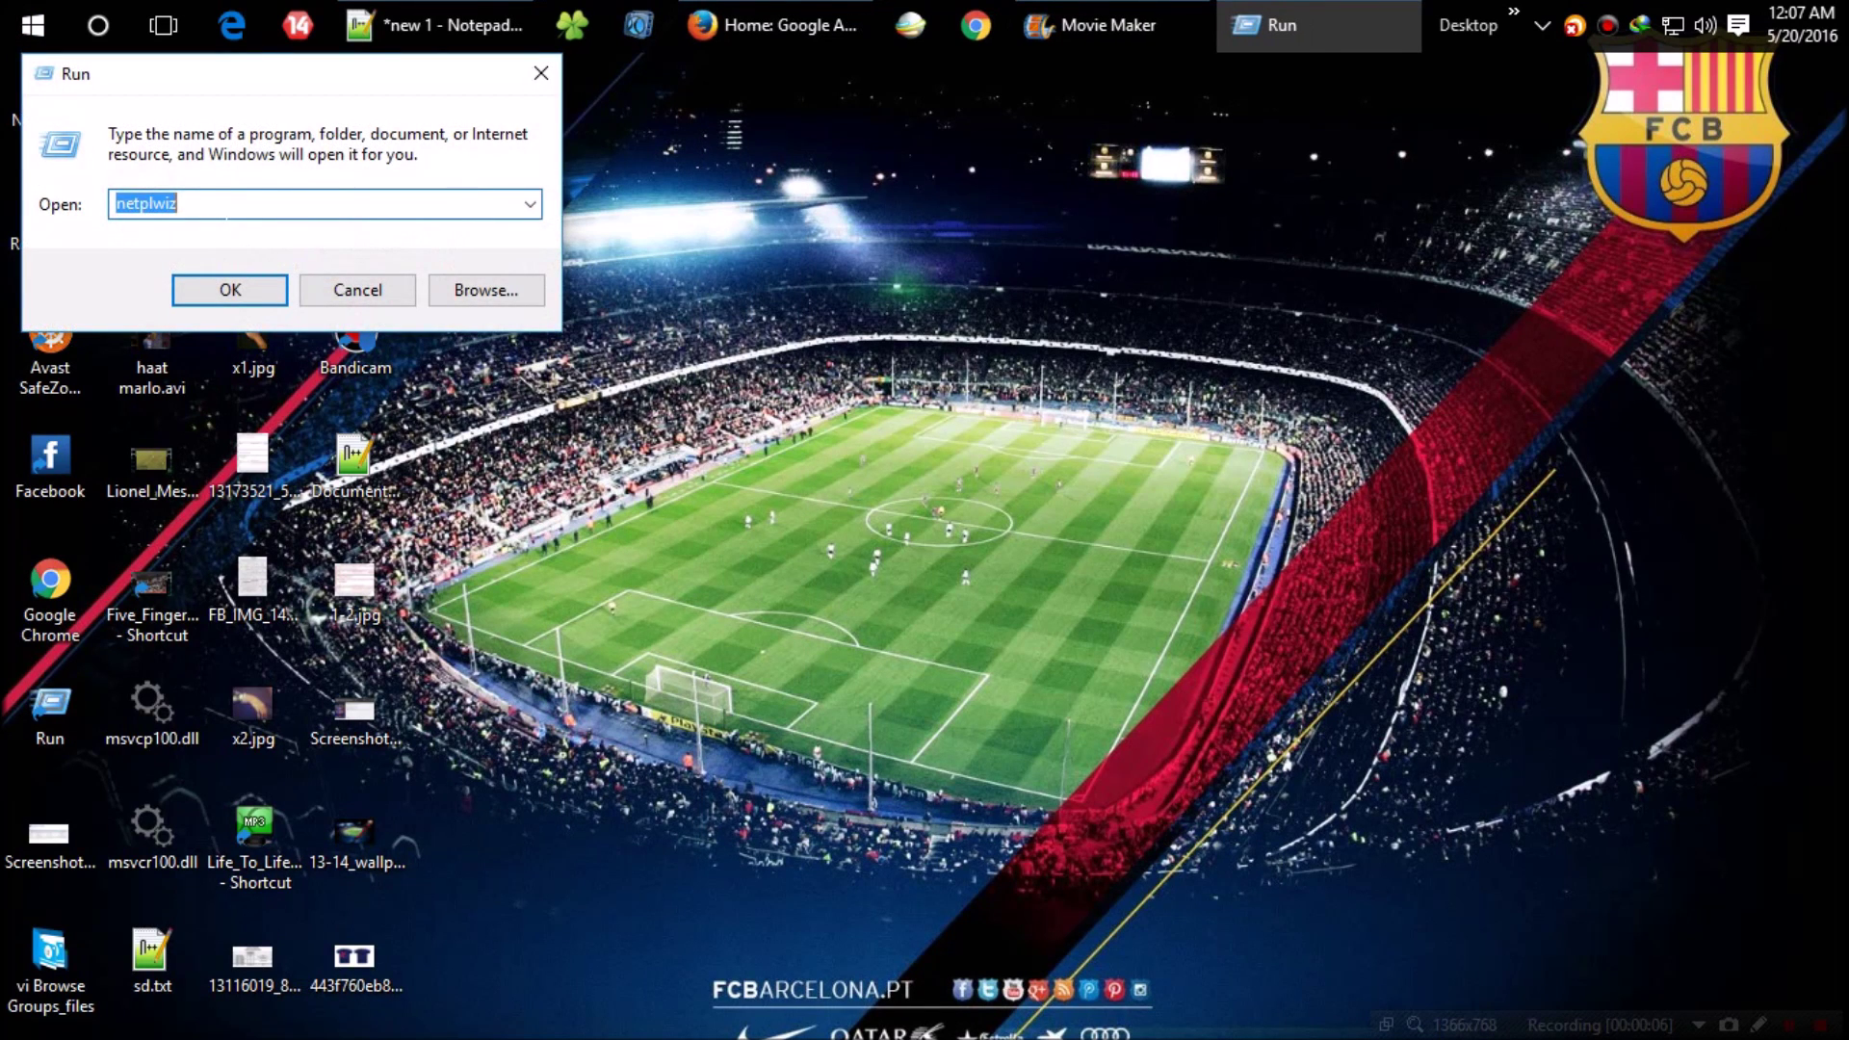
click(222, 203)
click(465, 11)
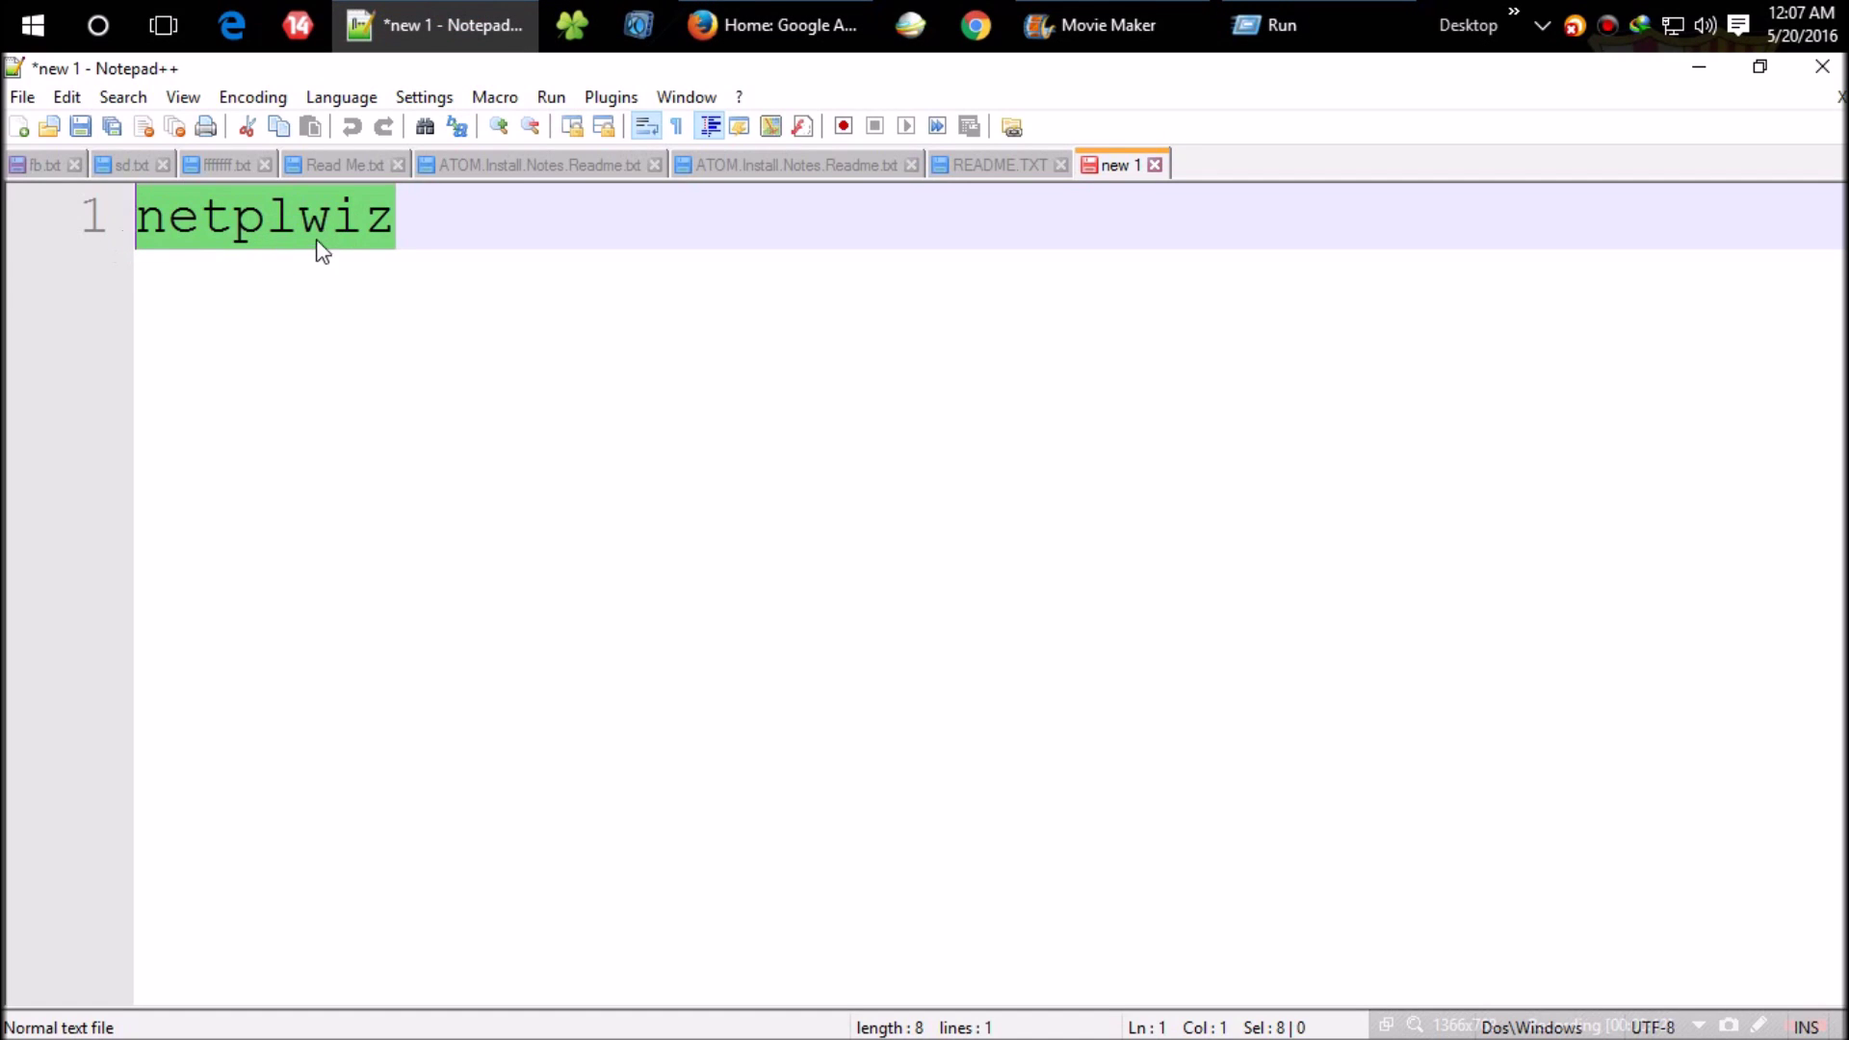
click(1343, 17)
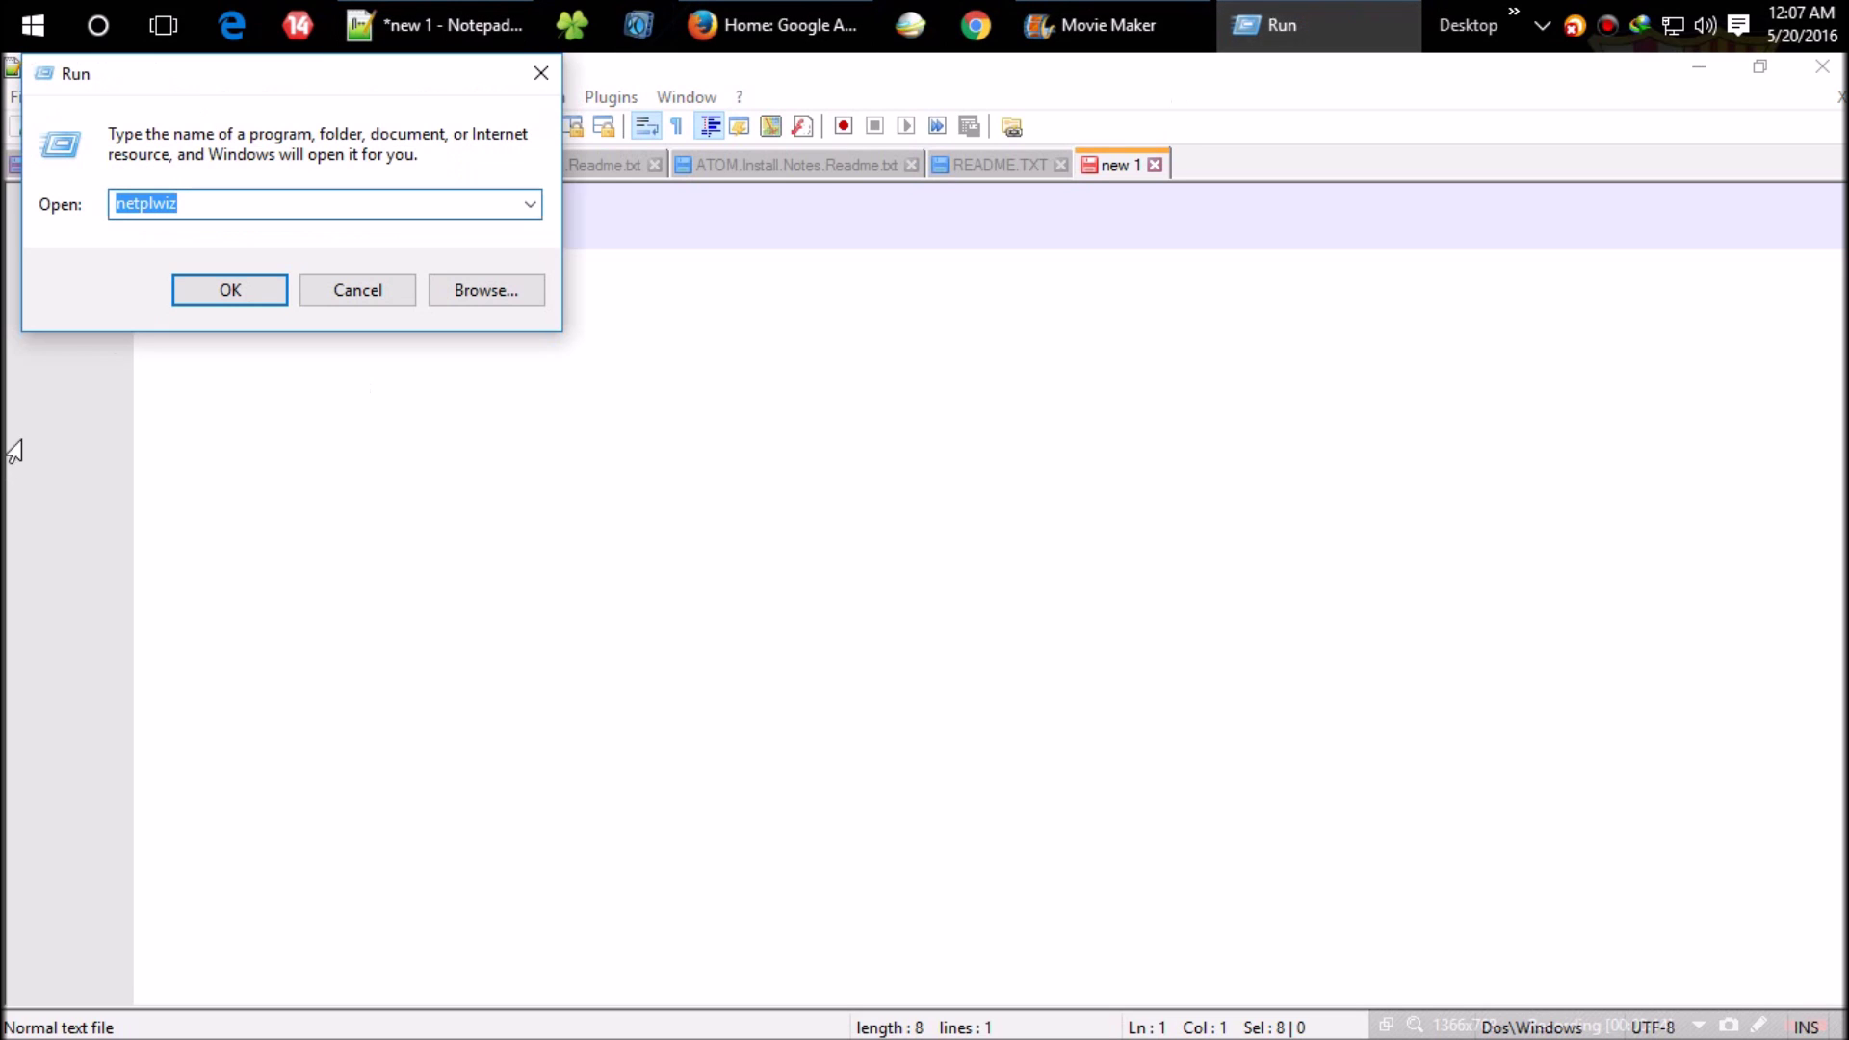
Step: Run netplwiz, uncheck 'Users must enter a user name and password', and apply
click(239, 290)
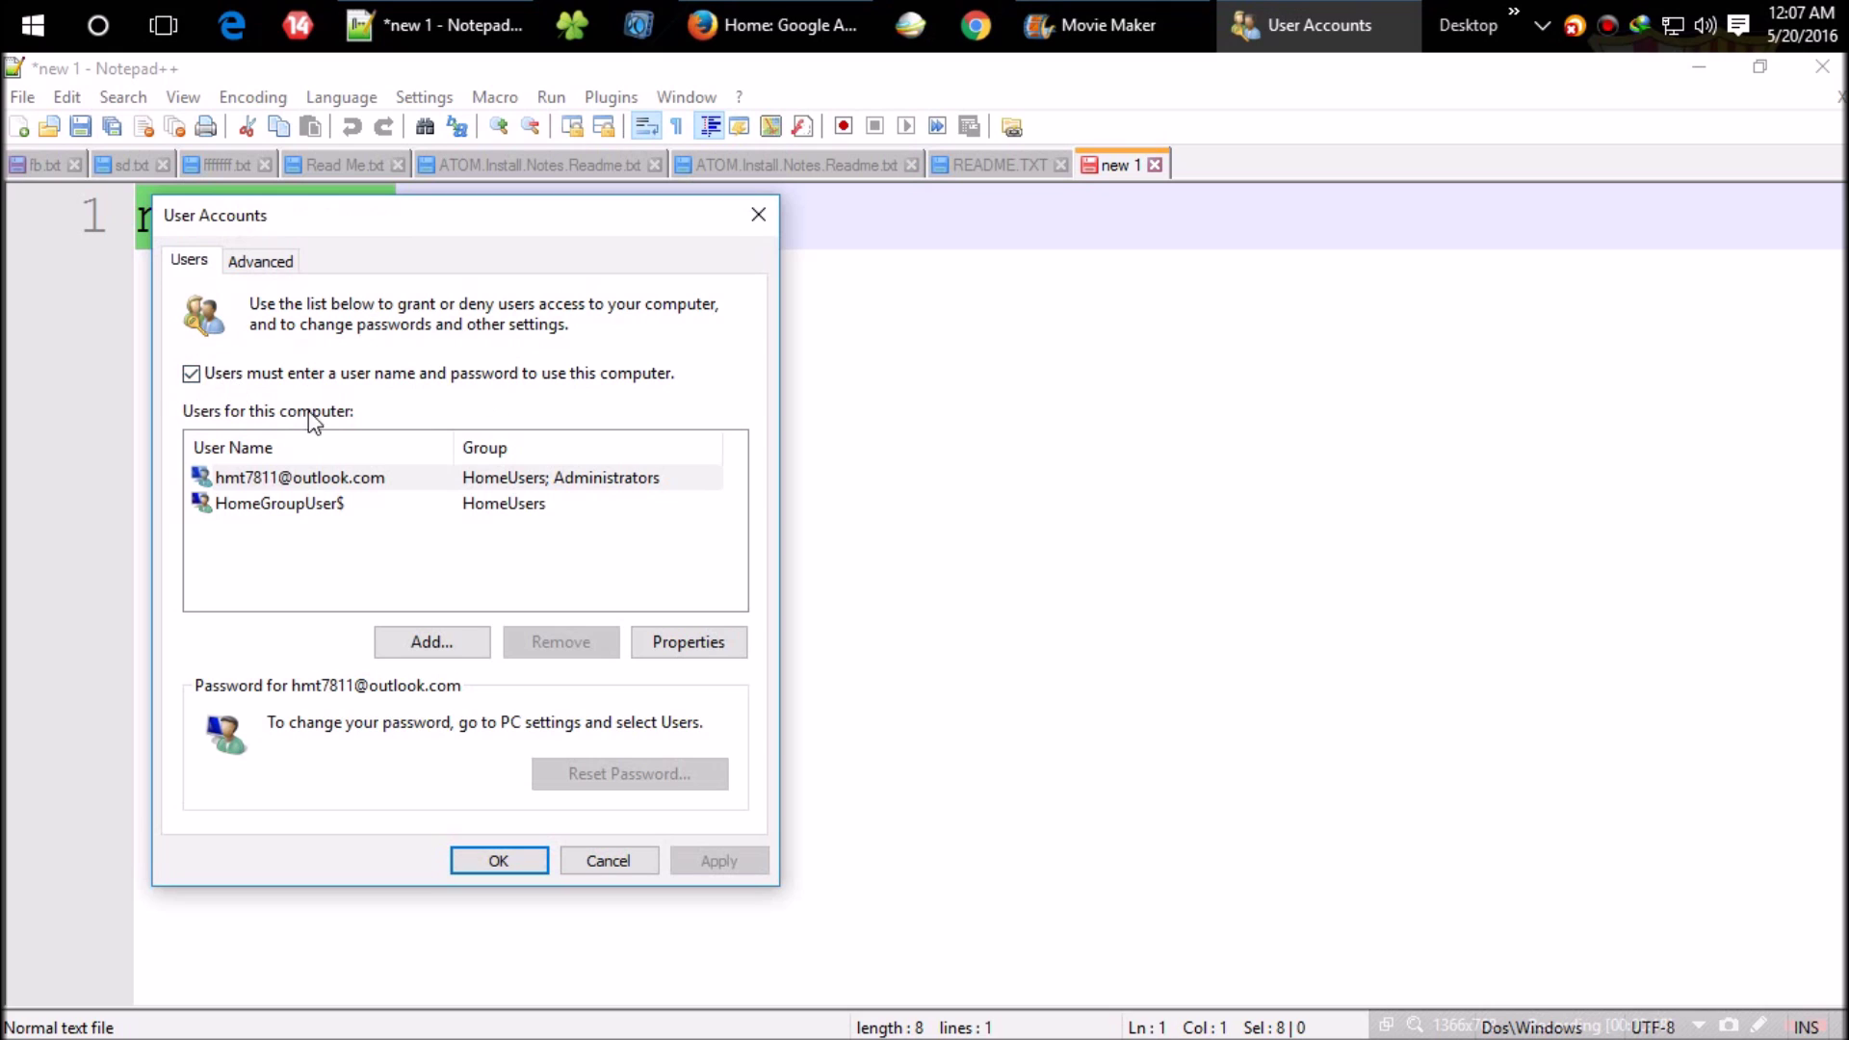
click(191, 373)
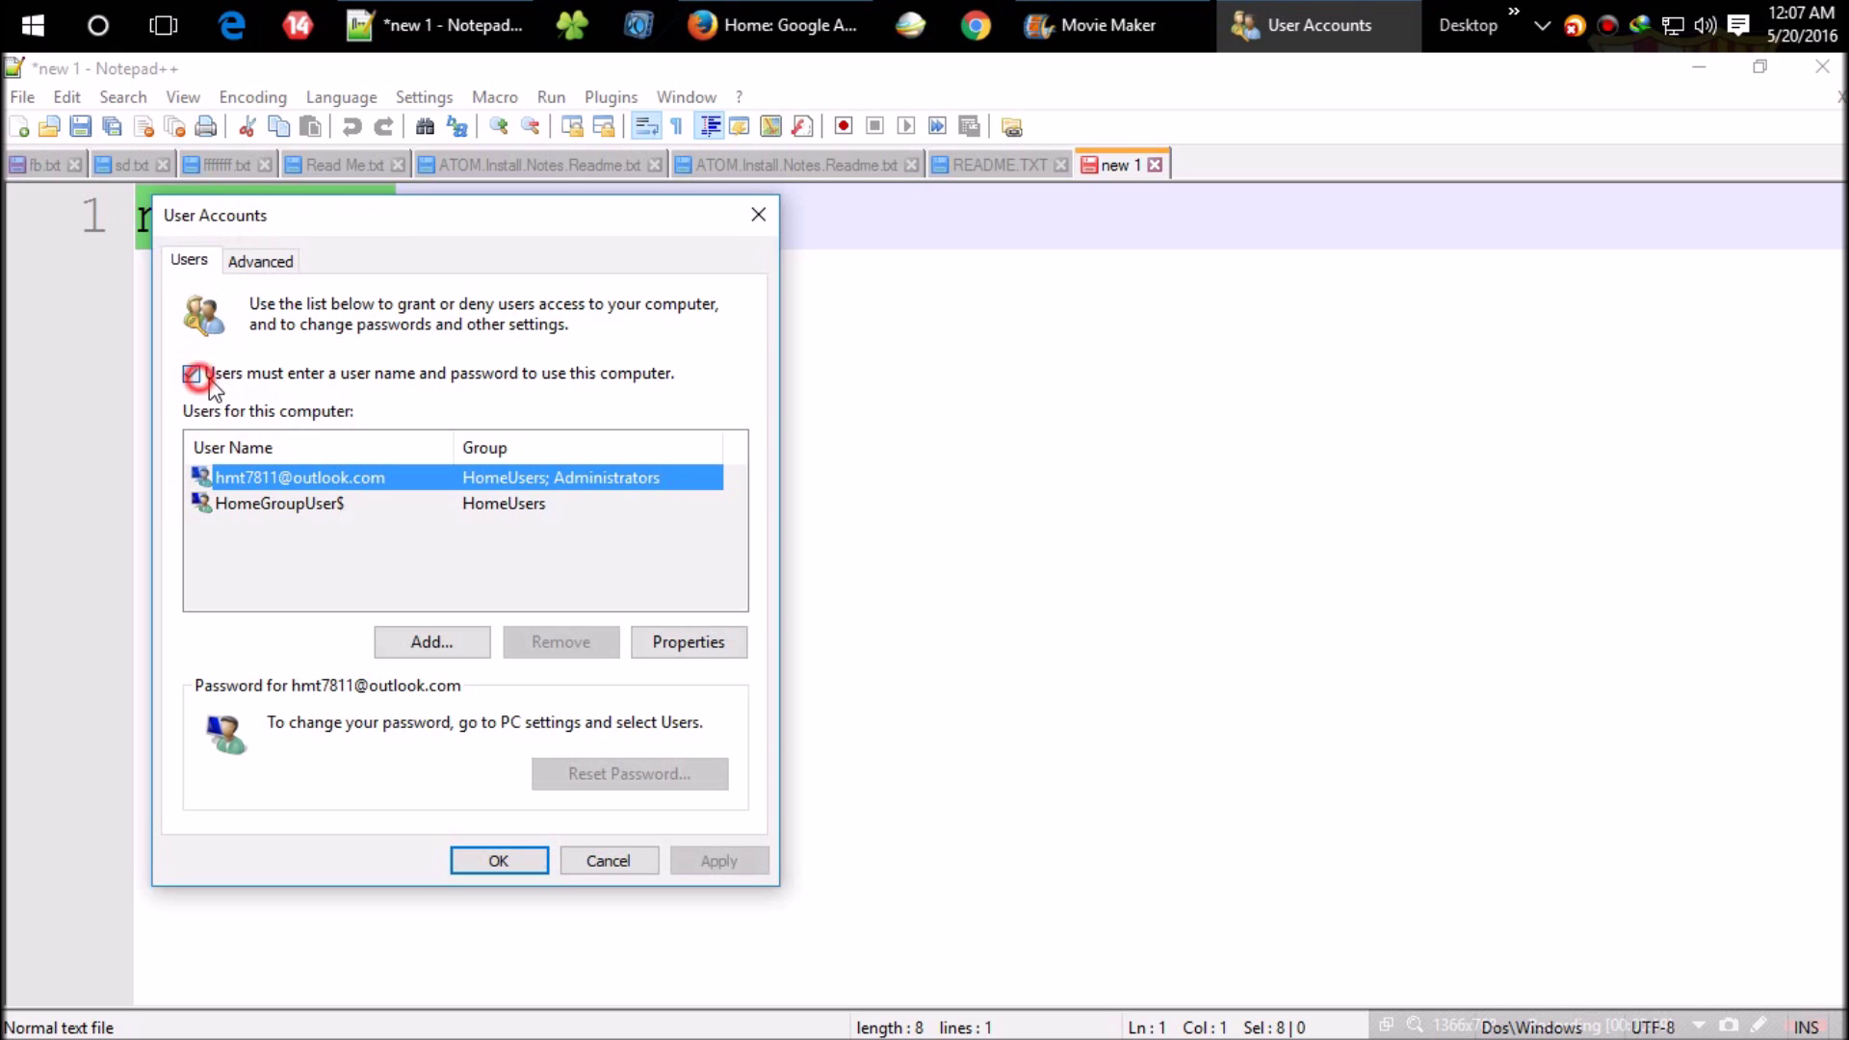
click(498, 862)
Step: Enter and confirm the account password in the Automatically sign in dialog, then accept
click(475, 438)
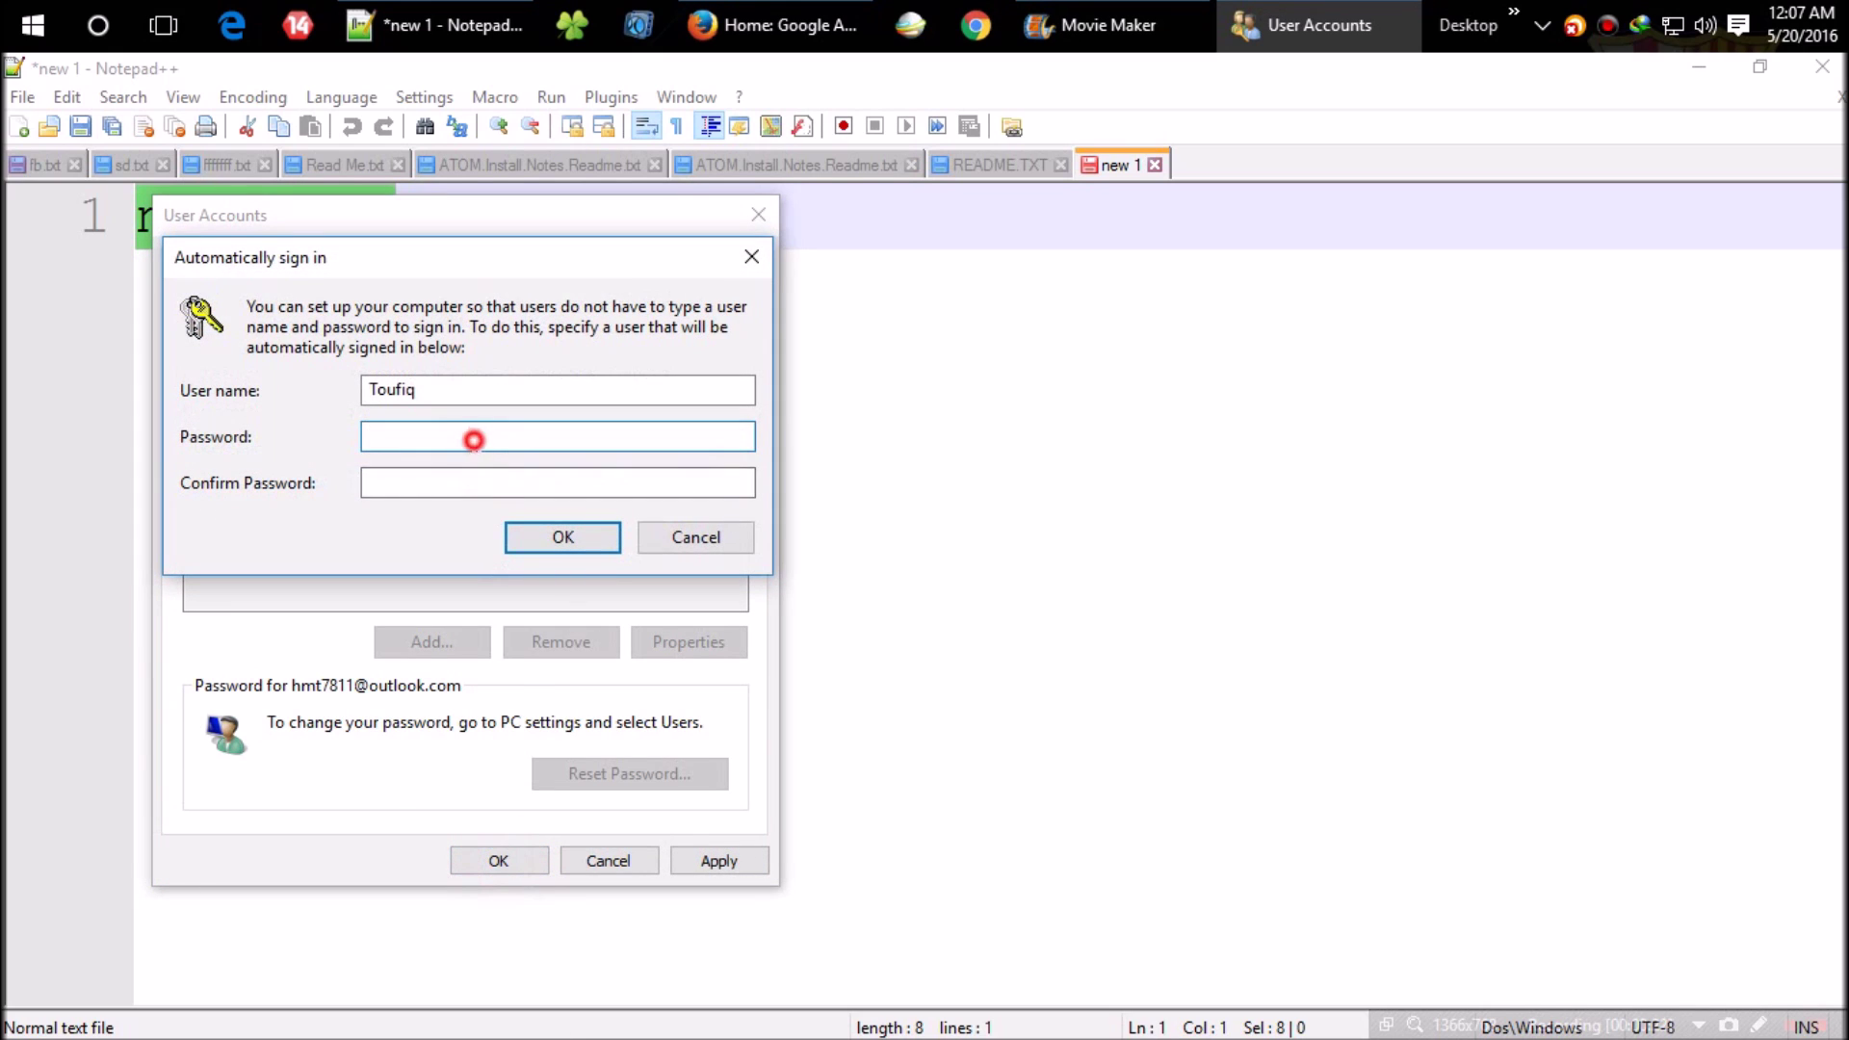
key(Tab)
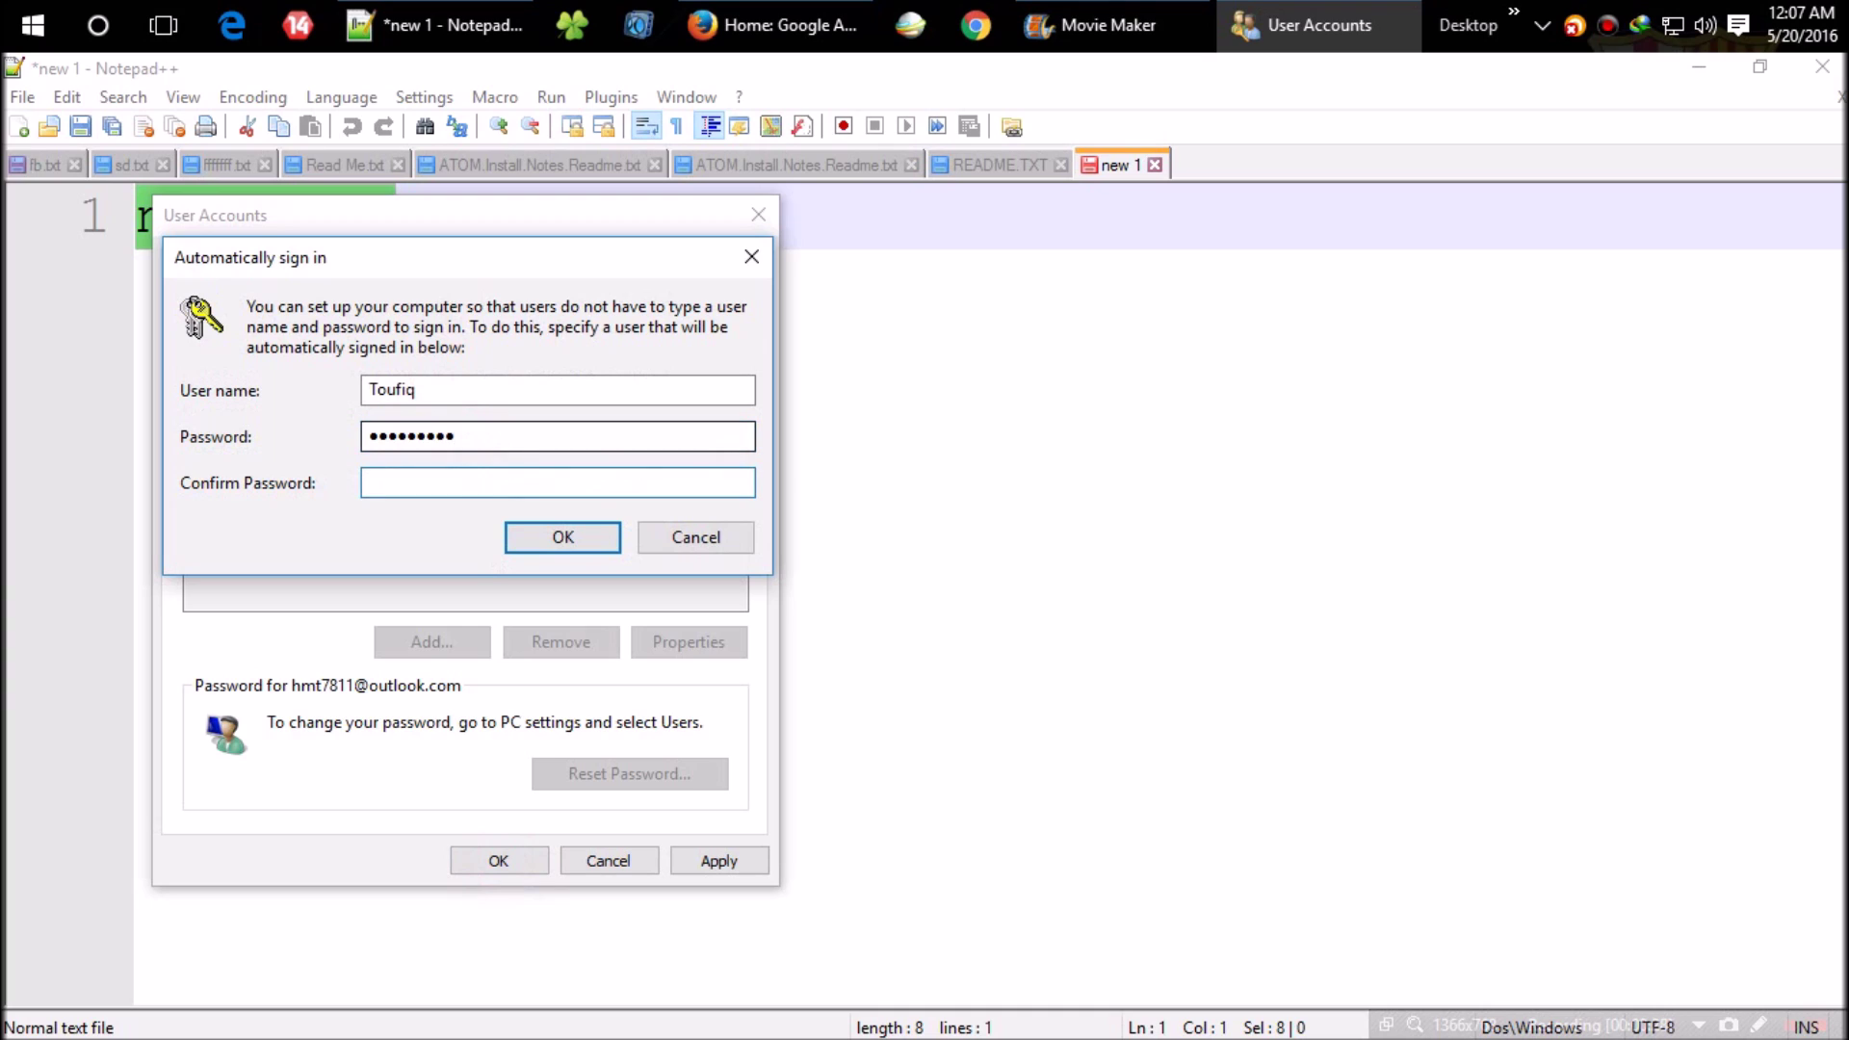
click(529, 534)
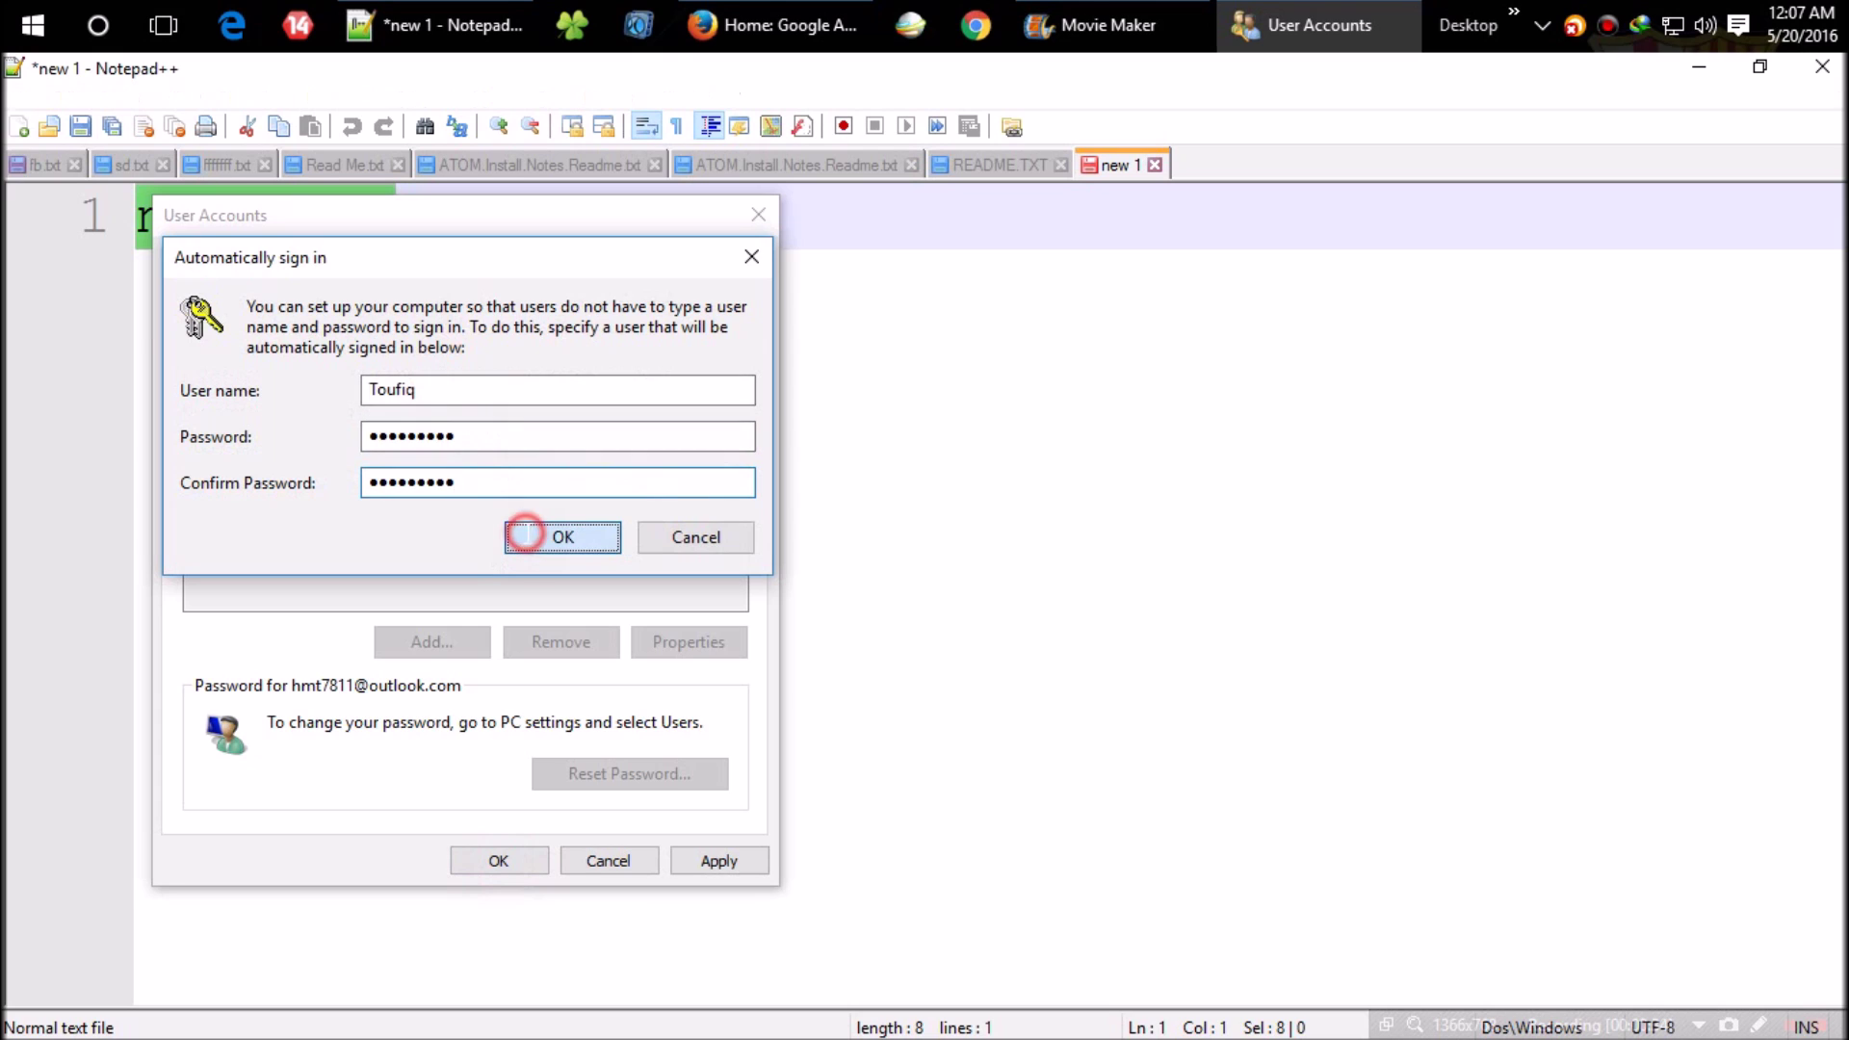